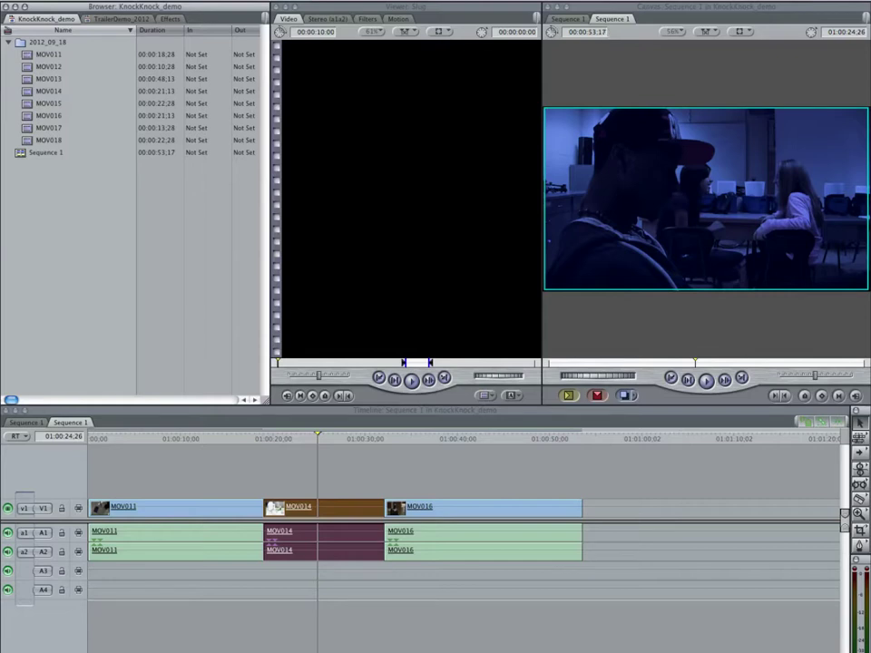
Start a QuickTime Movie export of Sequence 1 from the TrailerDemo_2012 project
left_click(115, 19)
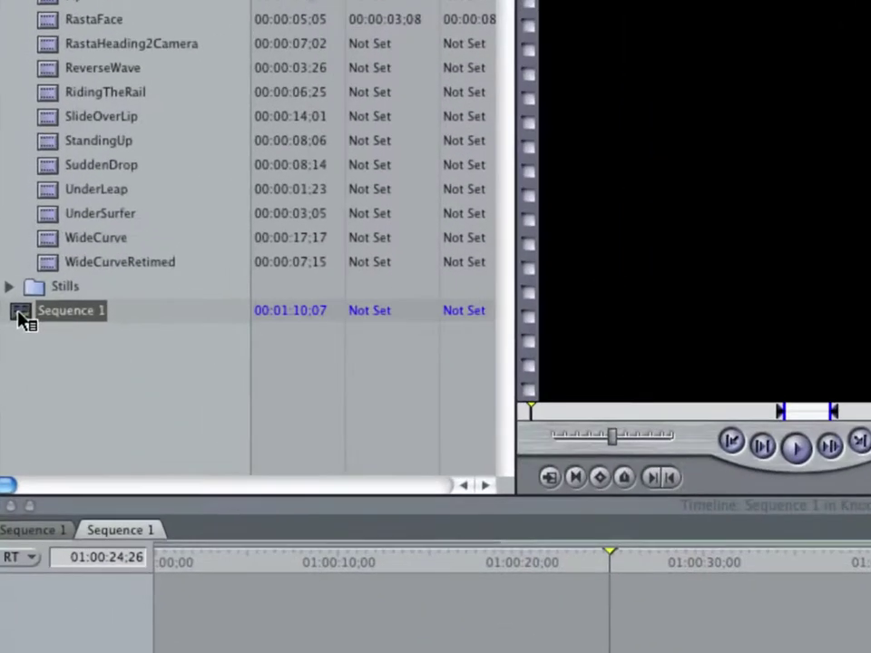
right_click(44, 319)
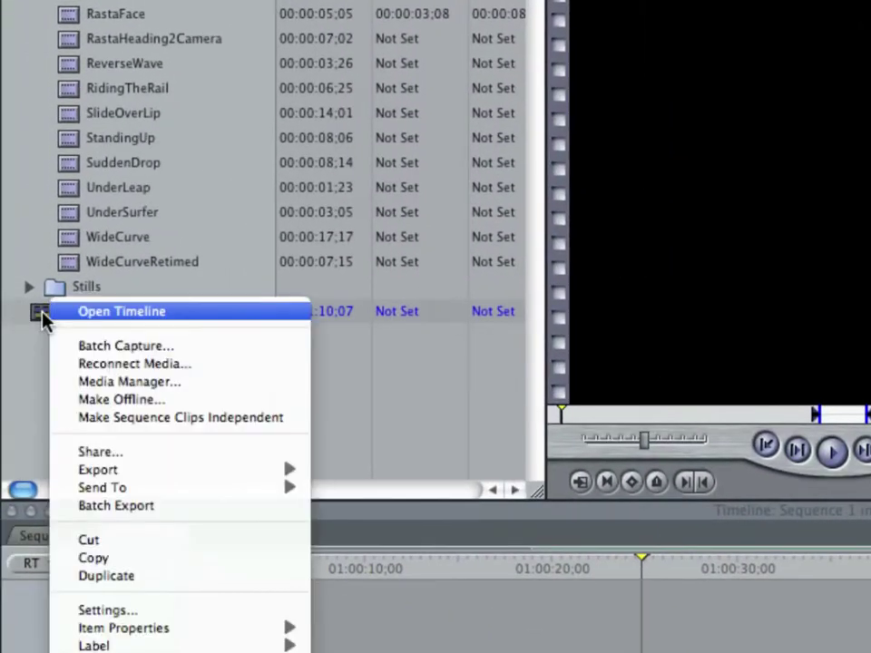
mouse_move(98, 469)
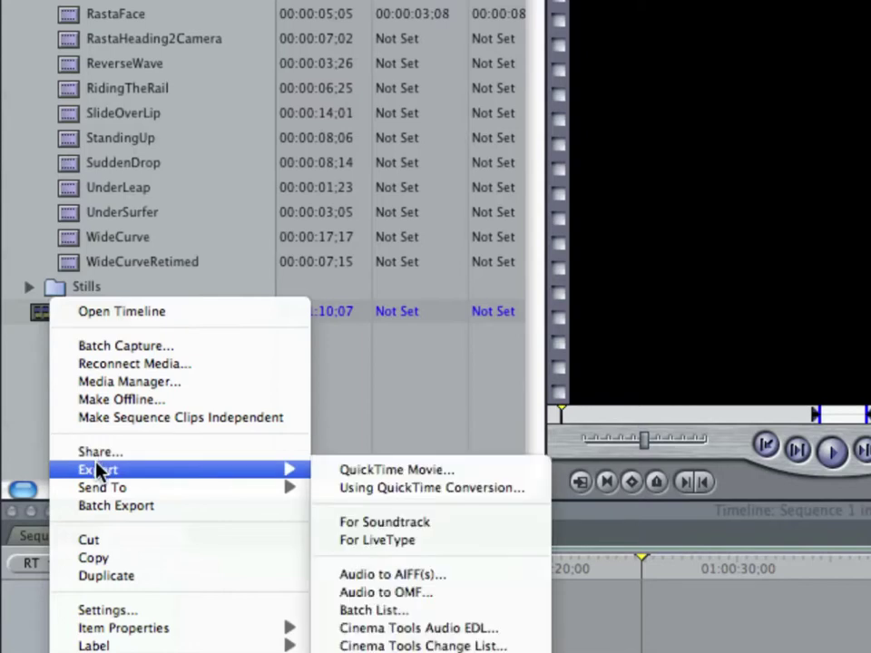
left_click(376, 470)
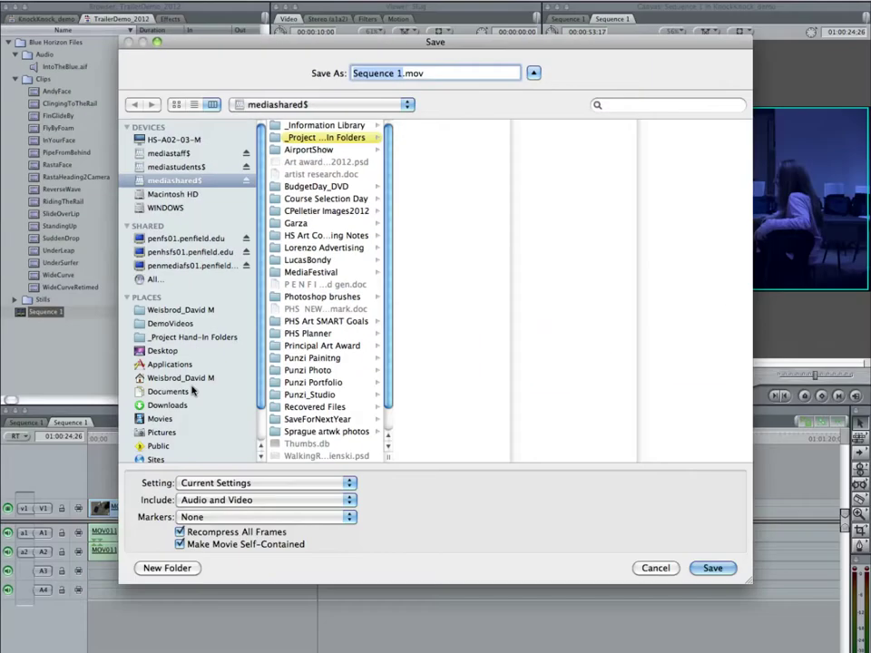
Show the save dialog in its expanded file-browser view and make the dialog slightly smaller
left_click(534, 73)
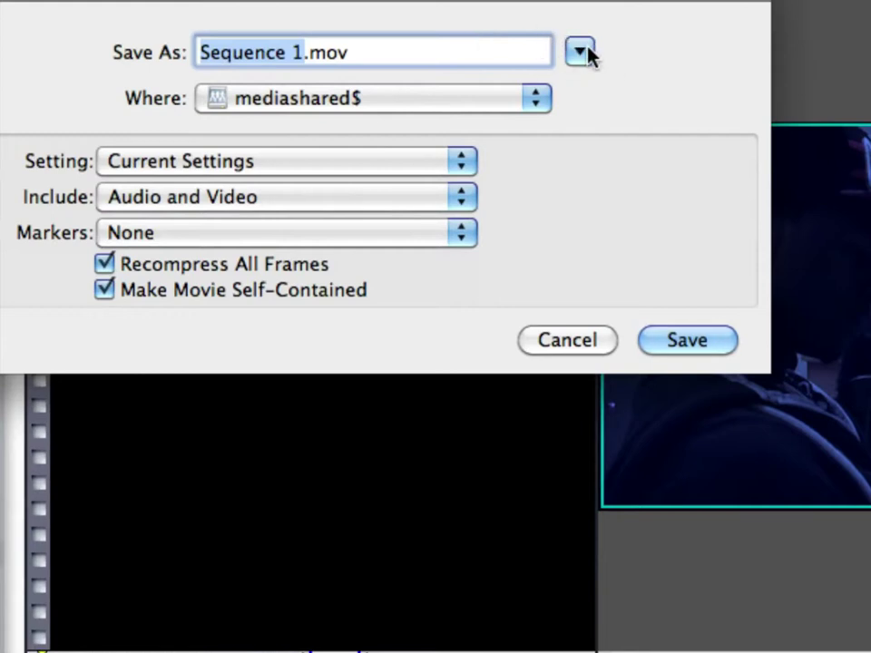
left_click(580, 53)
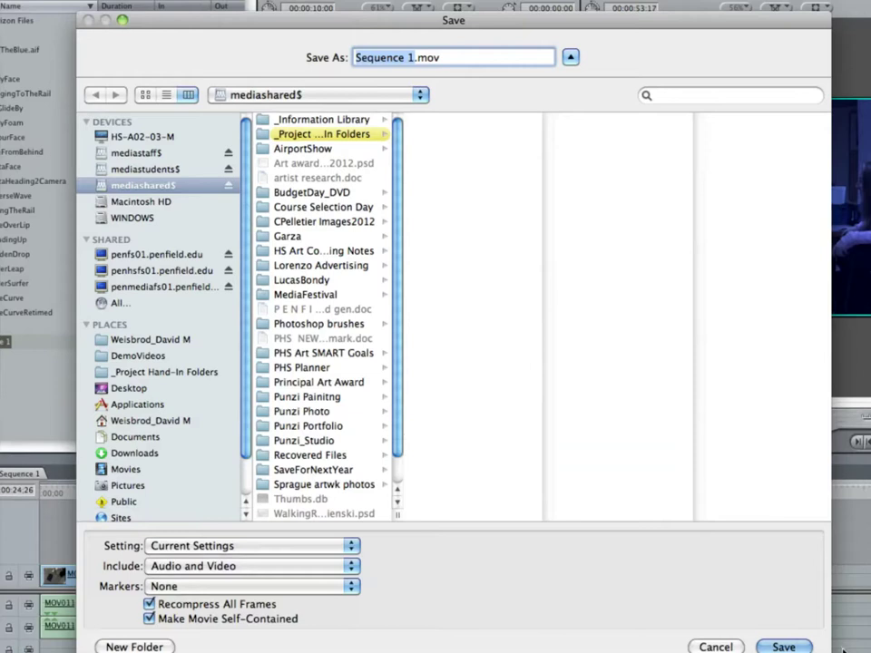
left_click_drag(829, 652, 803, 630)
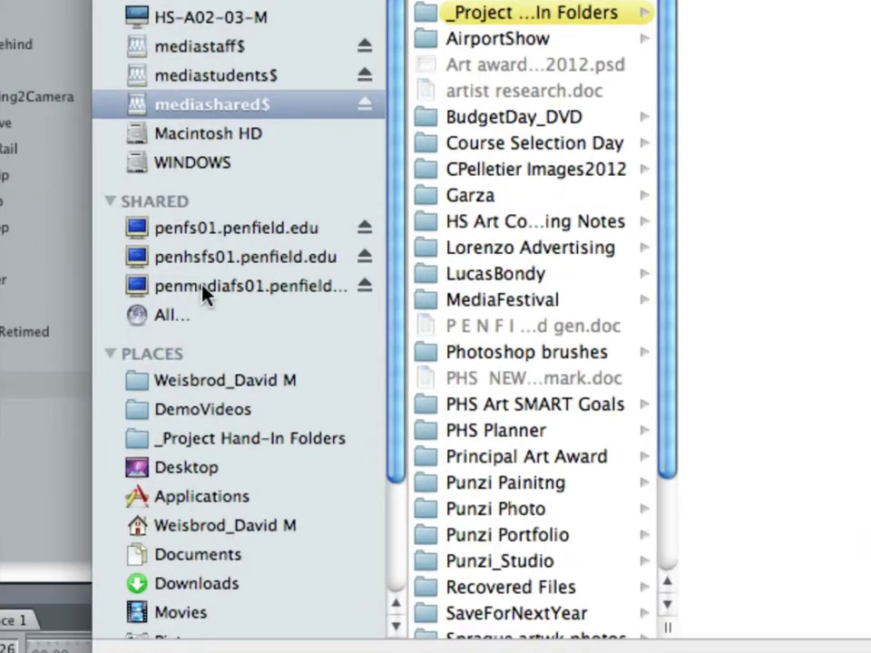
Set the save location to the personal hand-in folder under mediashared$, _Project Hand-In Folders, the teacher's folder, Per 6 DVP on the media server
left_click(204, 287)
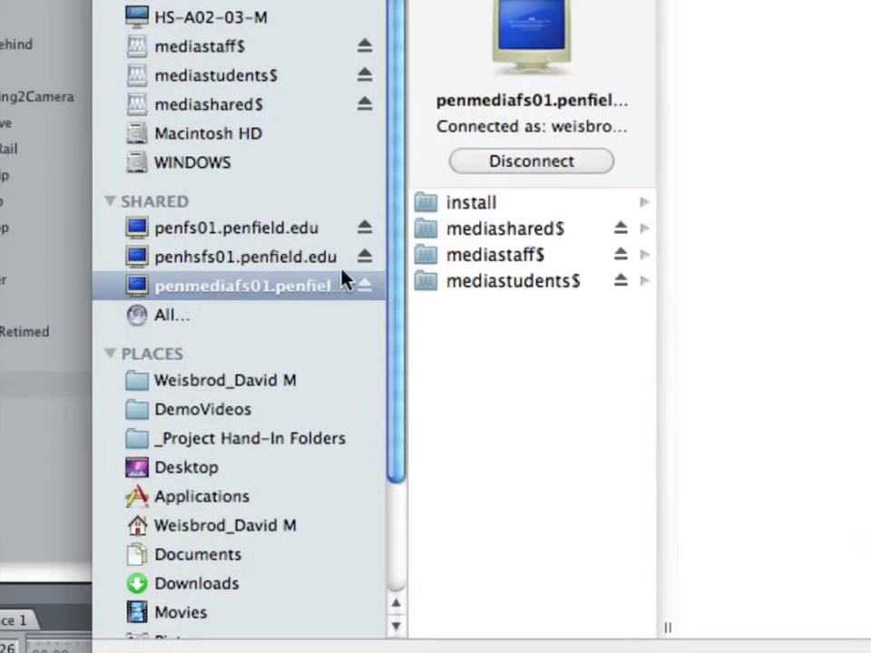
left_click(521, 232)
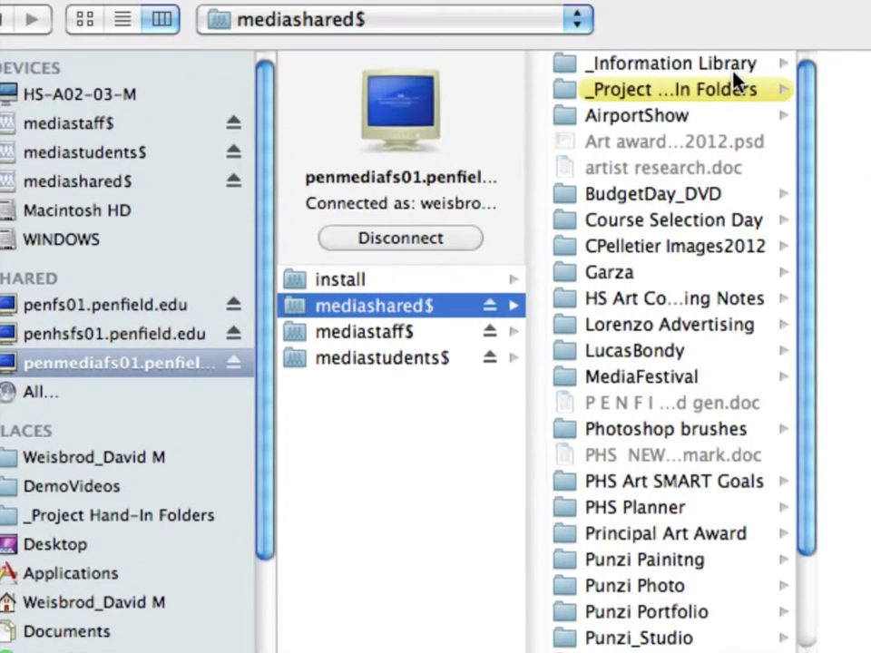
left_click(733, 87)
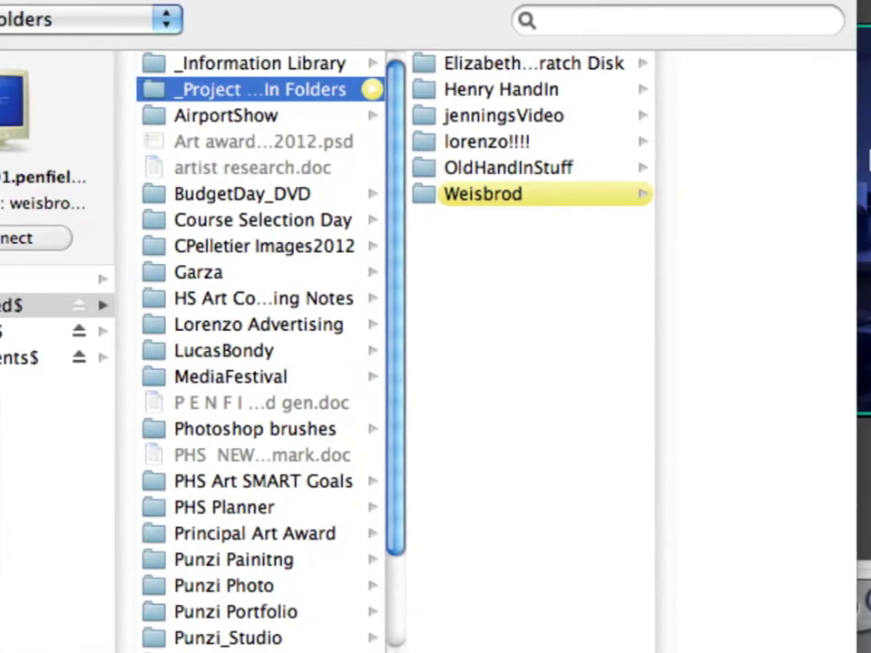
left_click(524, 193)
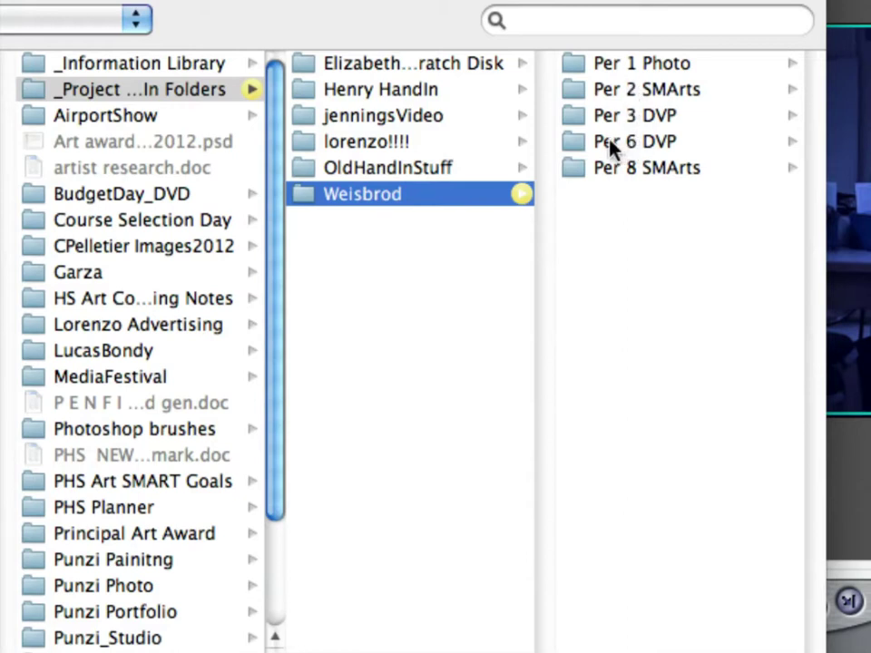
left_click(667, 146)
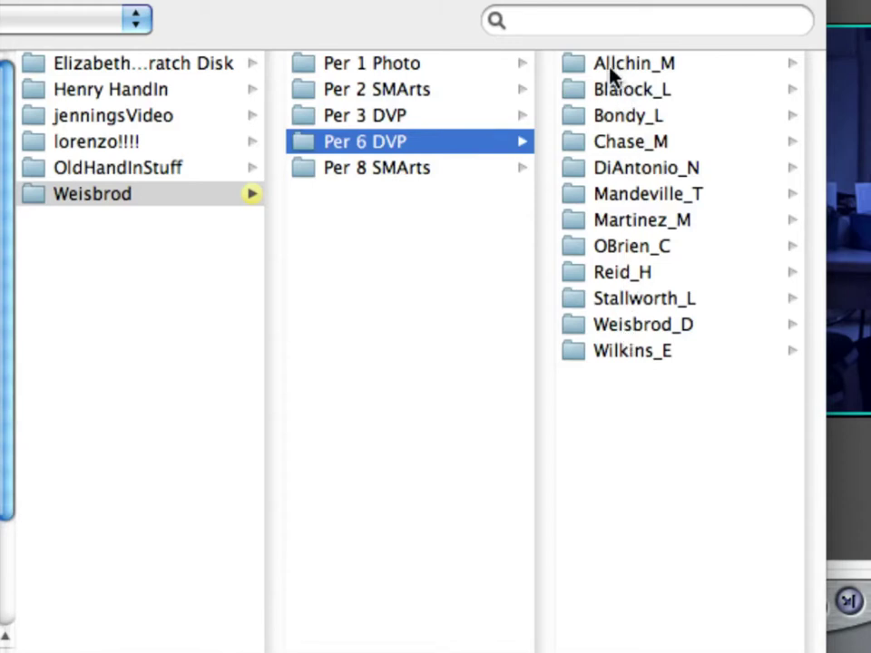
left_click(621, 332)
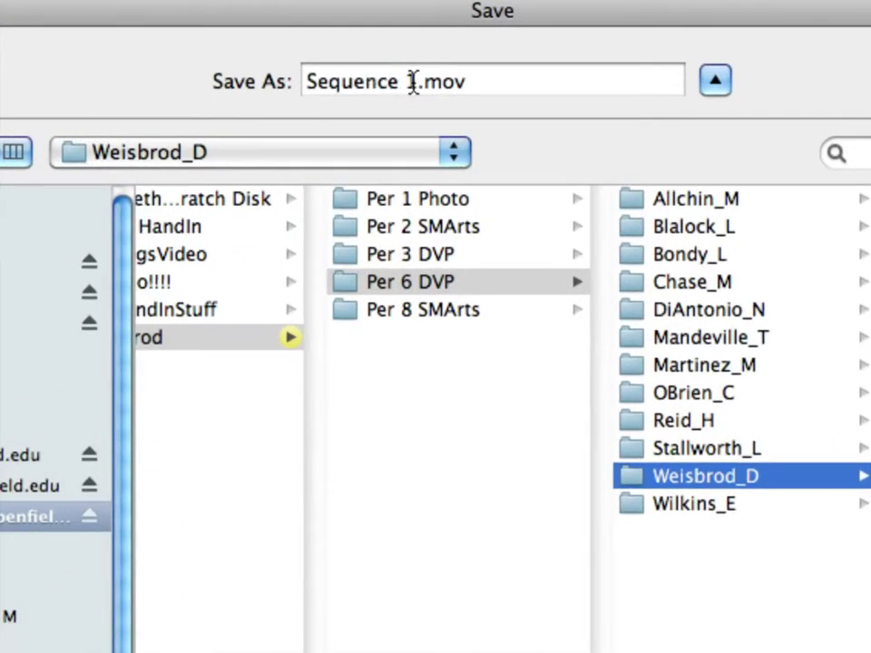
Replace the export's file name with "Trailer-" followed by the author's last name
left_click_drag(491, 82, 292, 84)
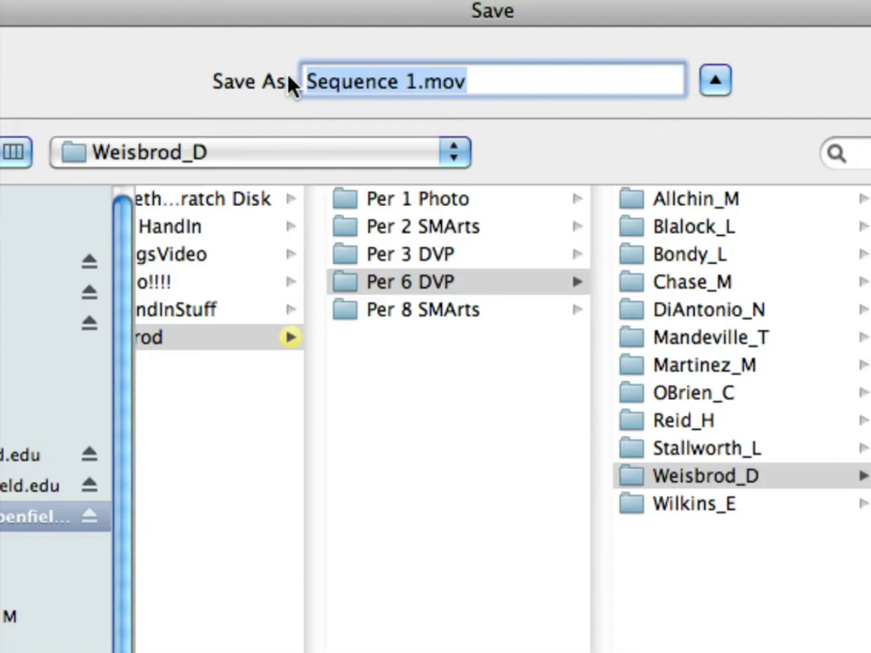
type("Trailer")
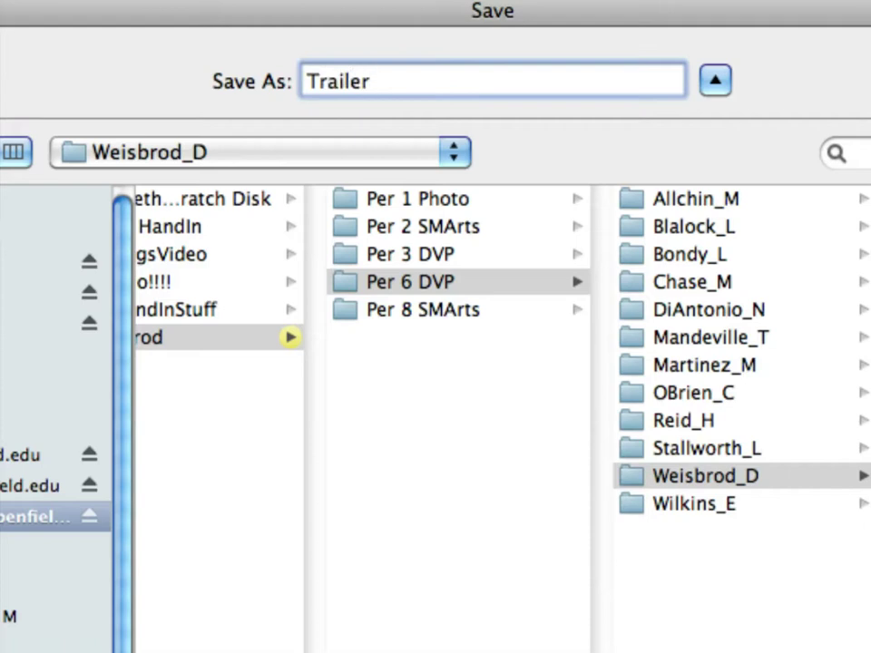
type("-Weisbrod")
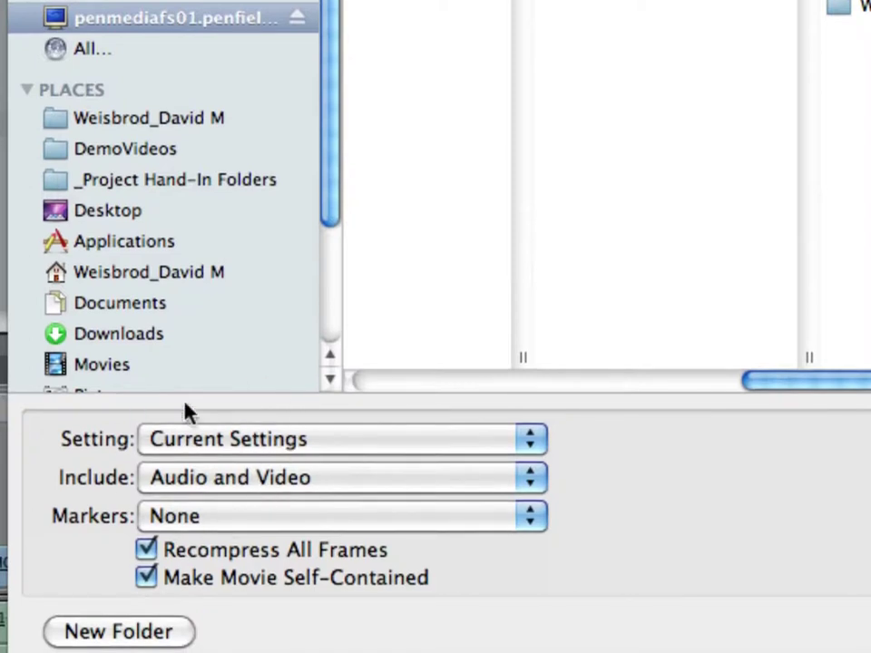
Turn off Recompress All Frames while leaving Make Movie Self-Contained enabled for the export
left_click(147, 577)
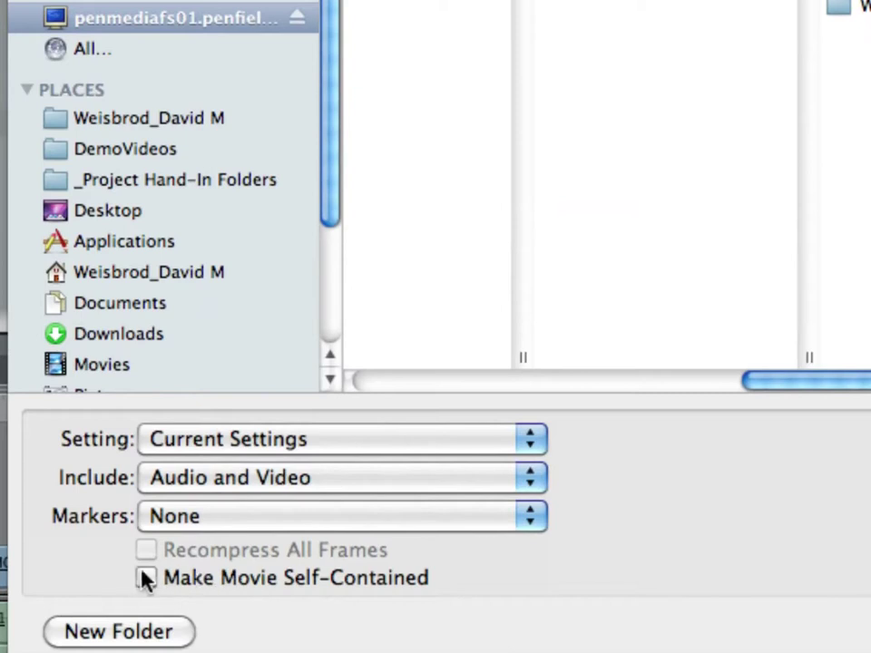
left_click(147, 581)
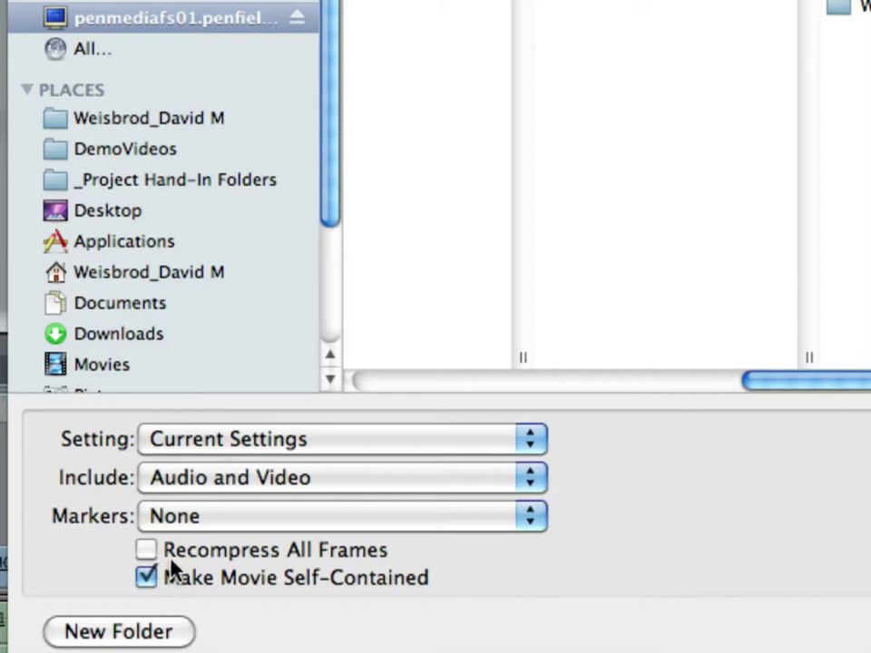
left_click(148, 551)
left_click(154, 550)
Keep Audio and Video included, Markers at None and Setting at Current Settings, and save the exported movie
left_click(234, 474)
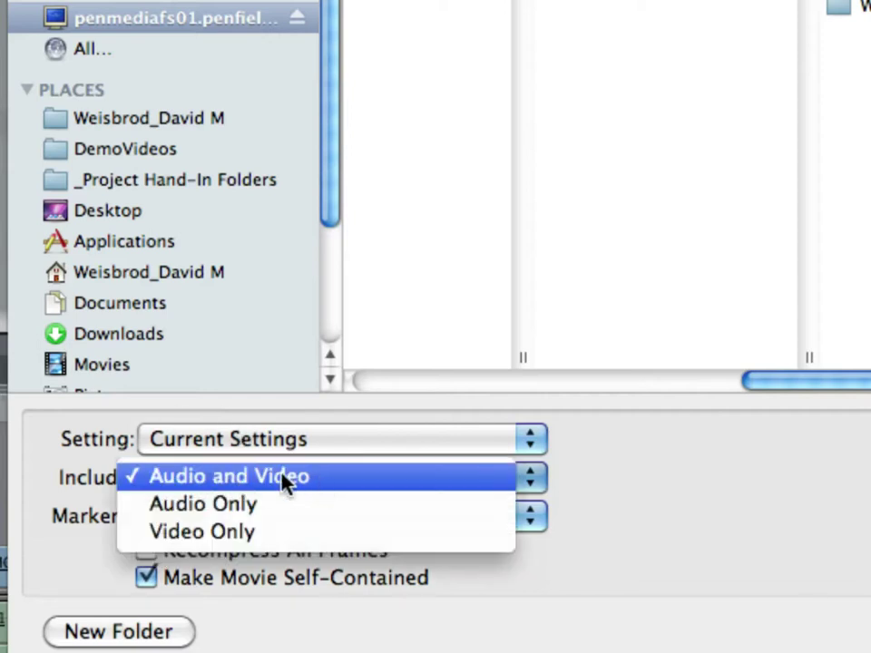
left_click(305, 476)
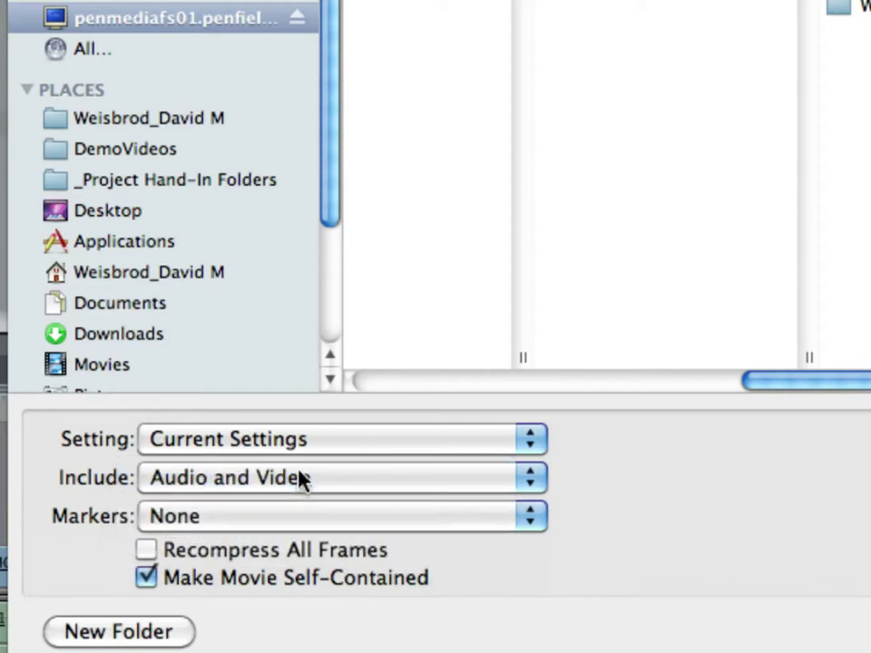
left_click(243, 516)
left_click(223, 517)
left_click(256, 437)
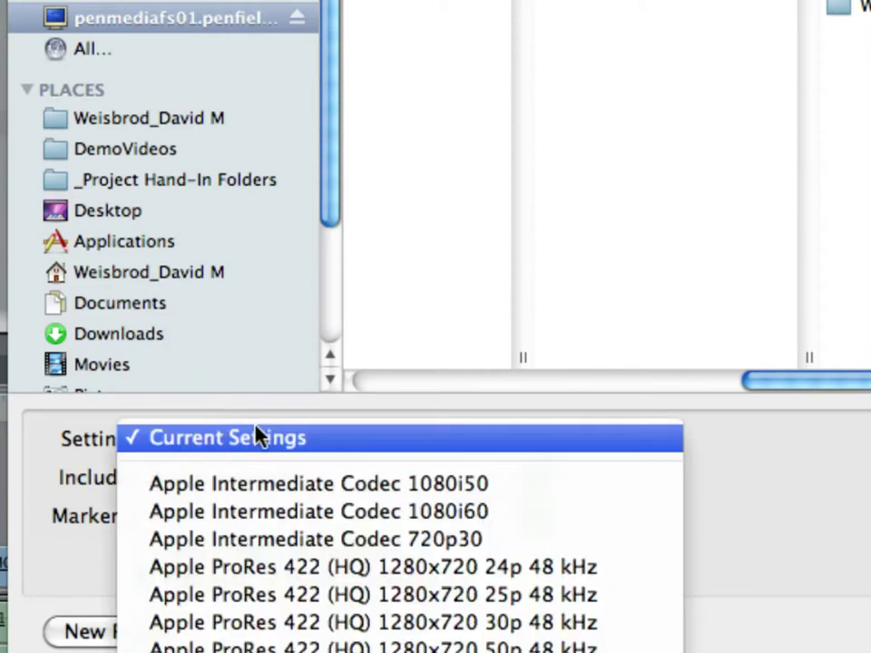
left_click(277, 437)
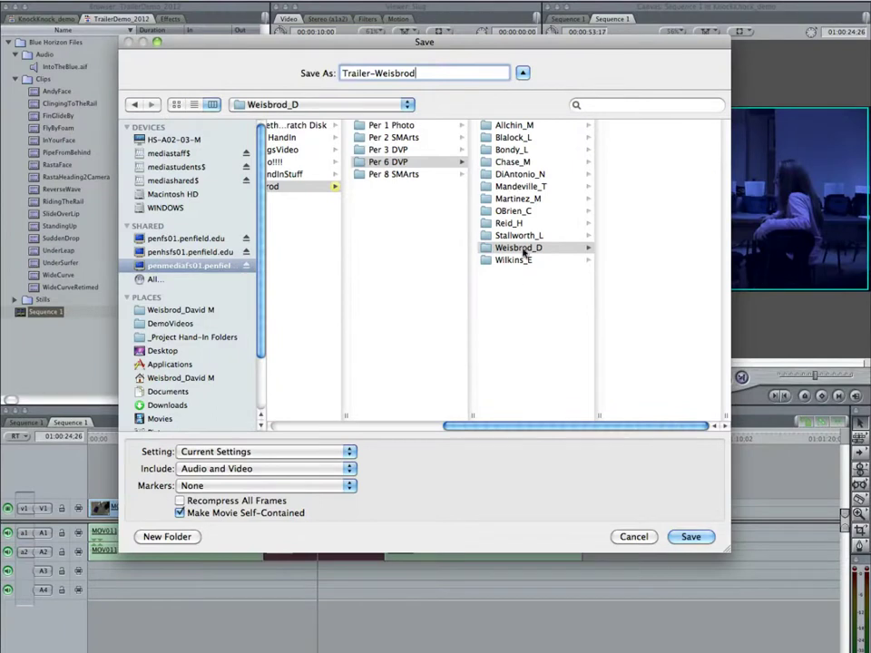
left_click(700, 540)
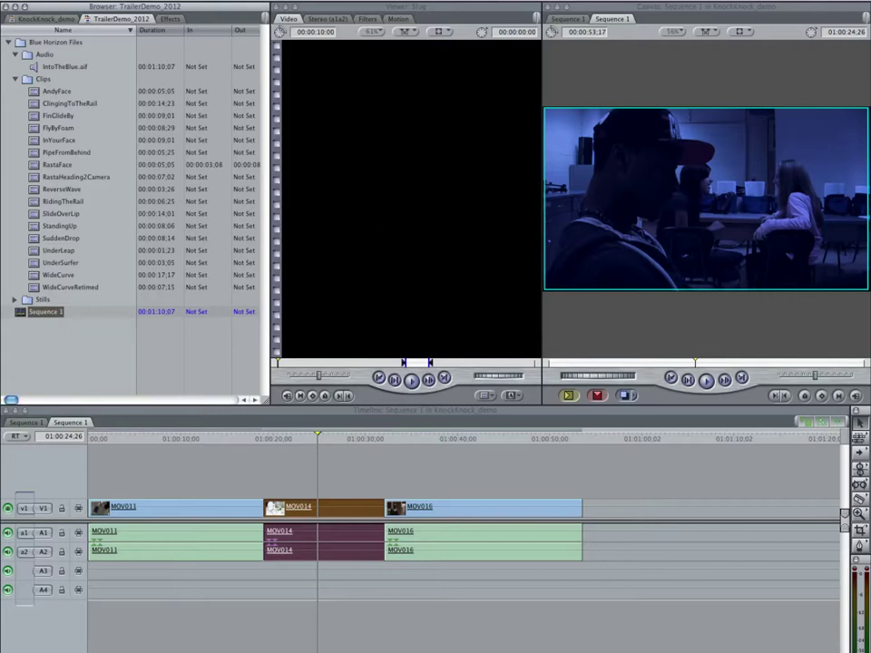
Hide Final Cut Pro, switch to a Finder window and move it higher on the desktop
left_click(64, 0)
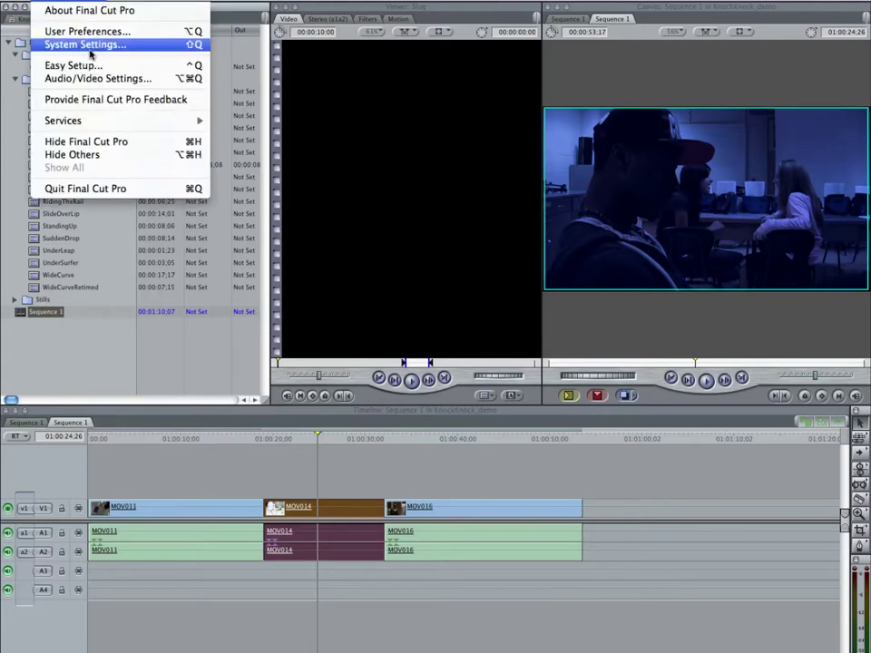
left_click(90, 143)
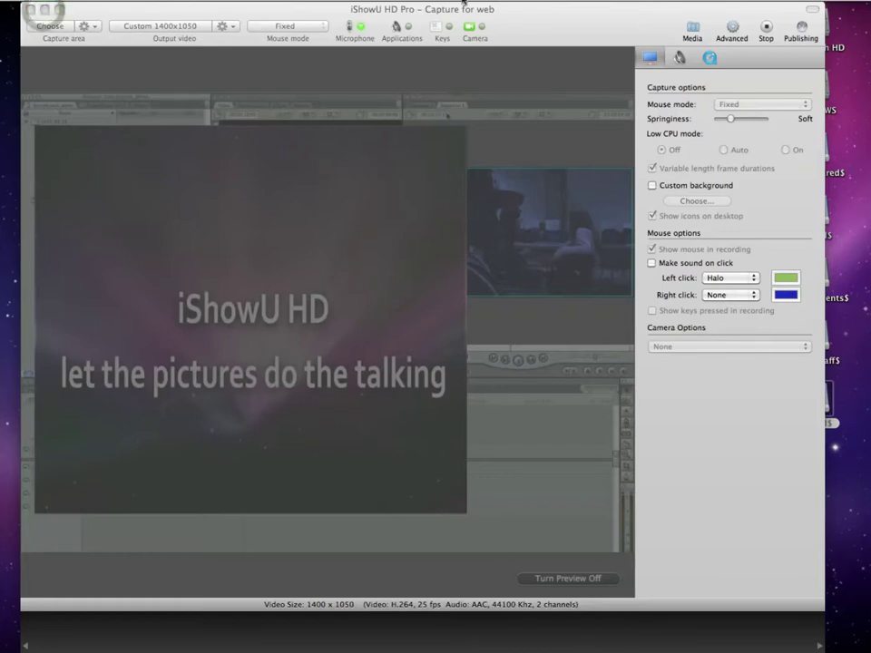
left_click(38, 1)
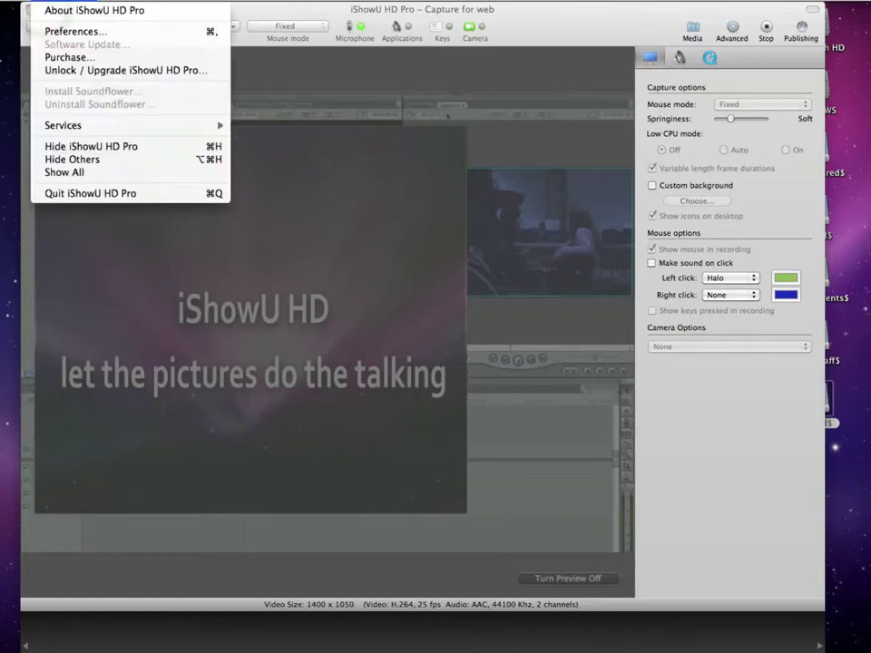
left_click(46, 145)
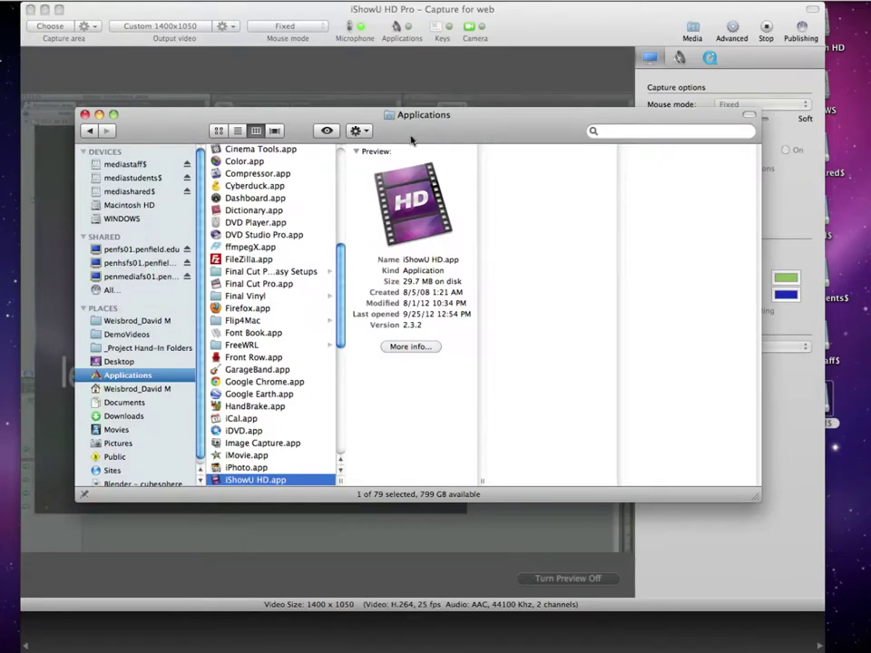
left_click_drag(310, 113, 285, 68)
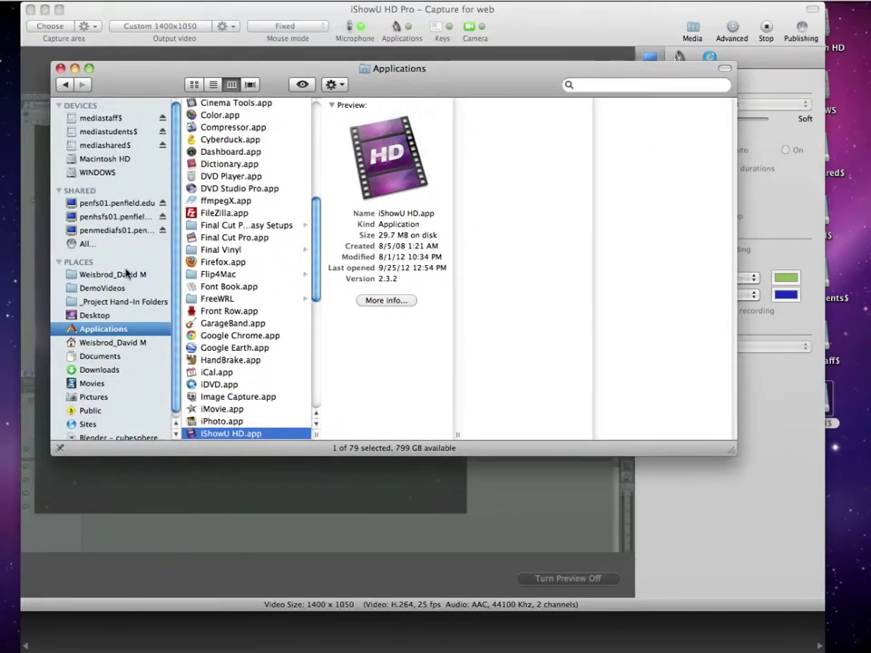
Browse mediashared$ to the personal hand-in folder inside _Project Hand-In Folders, the teacher's folder, Per 6 DVP
left_click(104, 145)
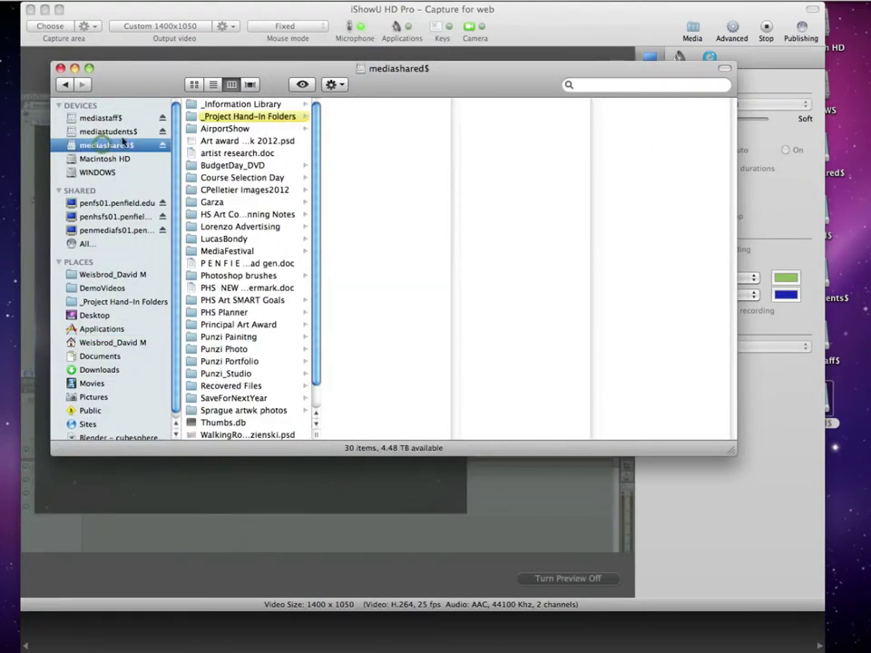
left_click(239, 117)
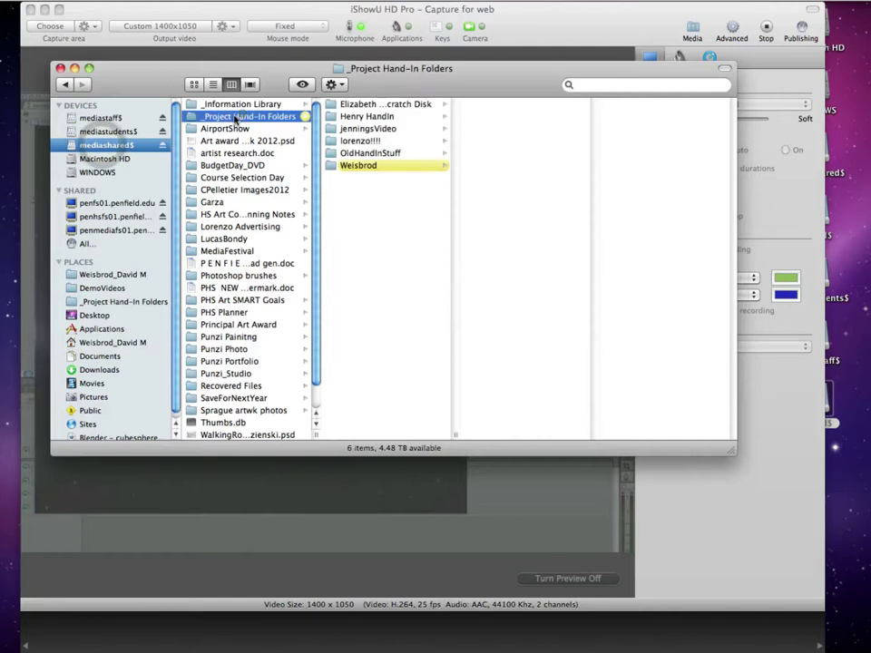
left_click(372, 166)
left_click(494, 143)
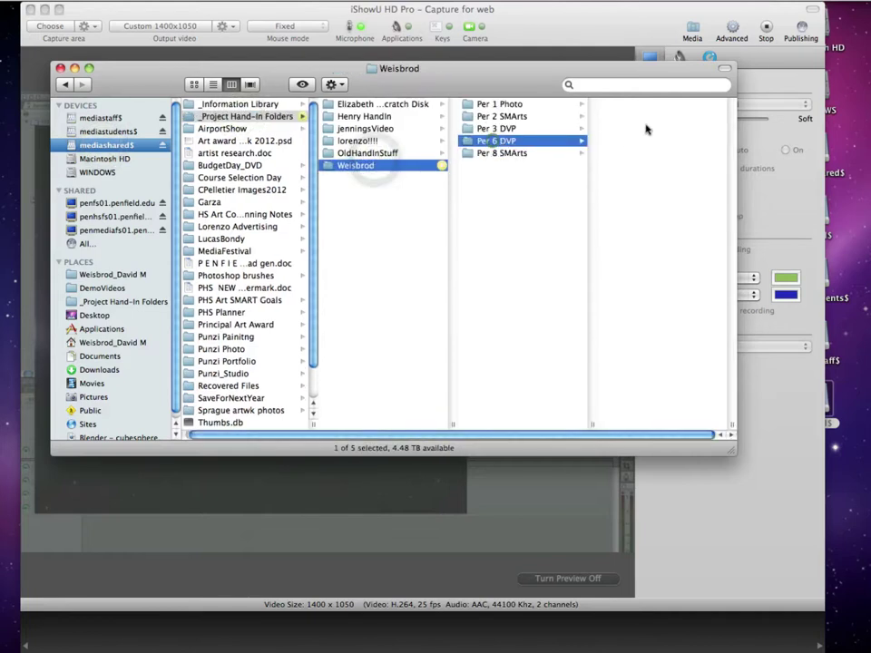
left_click(627, 228)
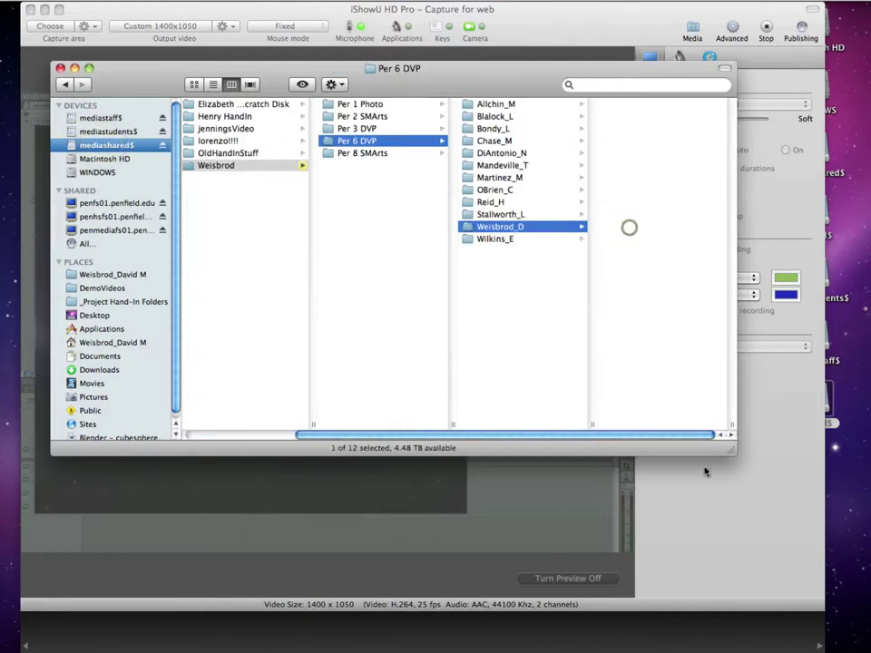
Enlarge and reposition the Finder window, and select the exported trailer movie to preview its details
left_click_drag(729, 453, 799, 536)
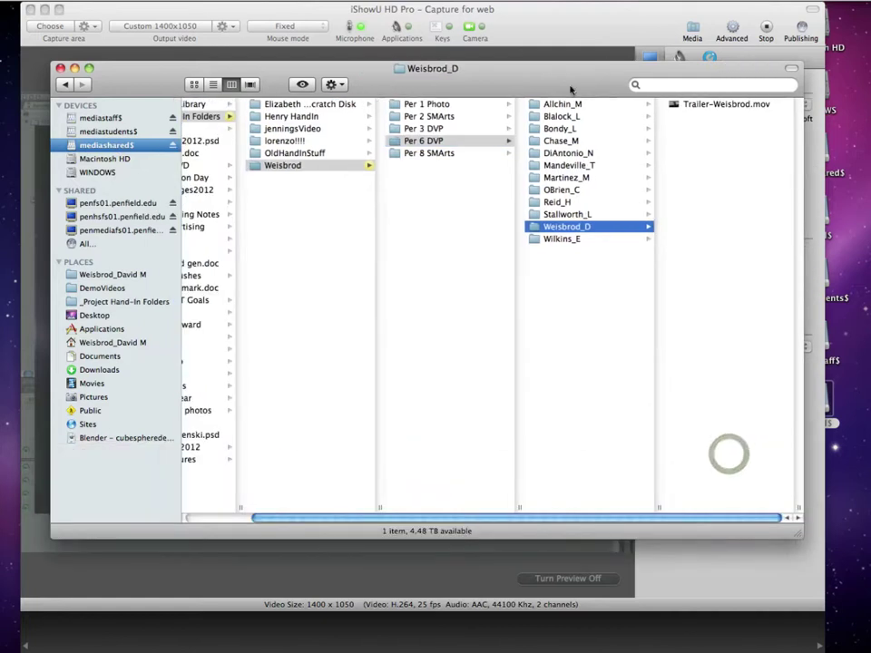
left_click_drag(570, 85, 528, 34)
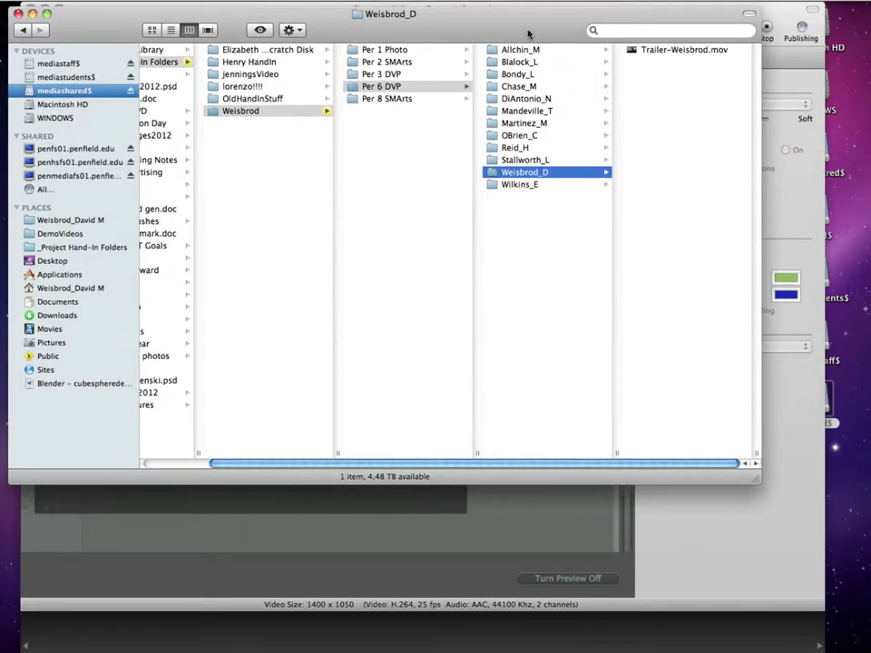
left_click(630, 52)
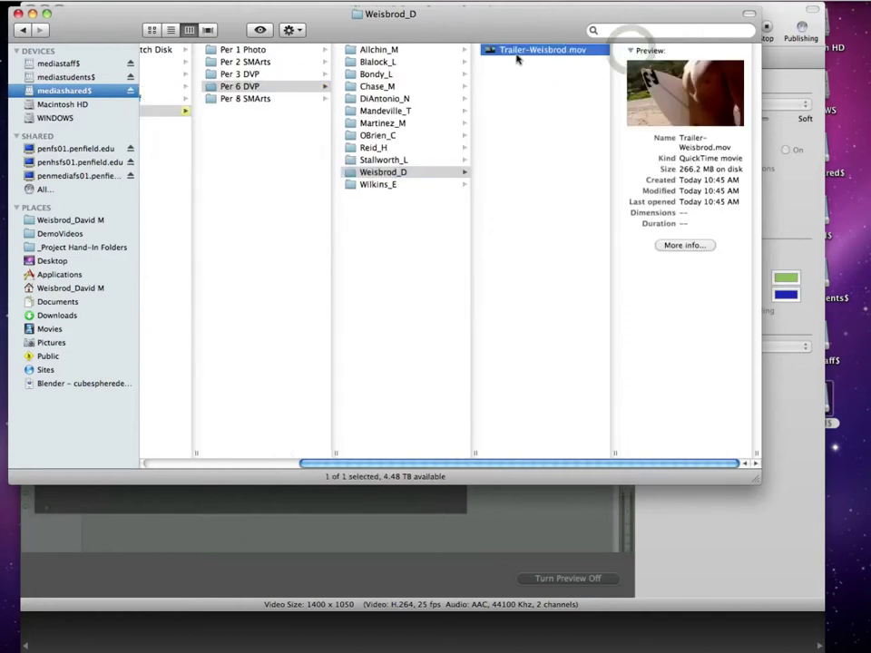
Open the exported trailer movie in QuickTime Player, play the opening seconds to check it, and close the movie
double_click(487, 51)
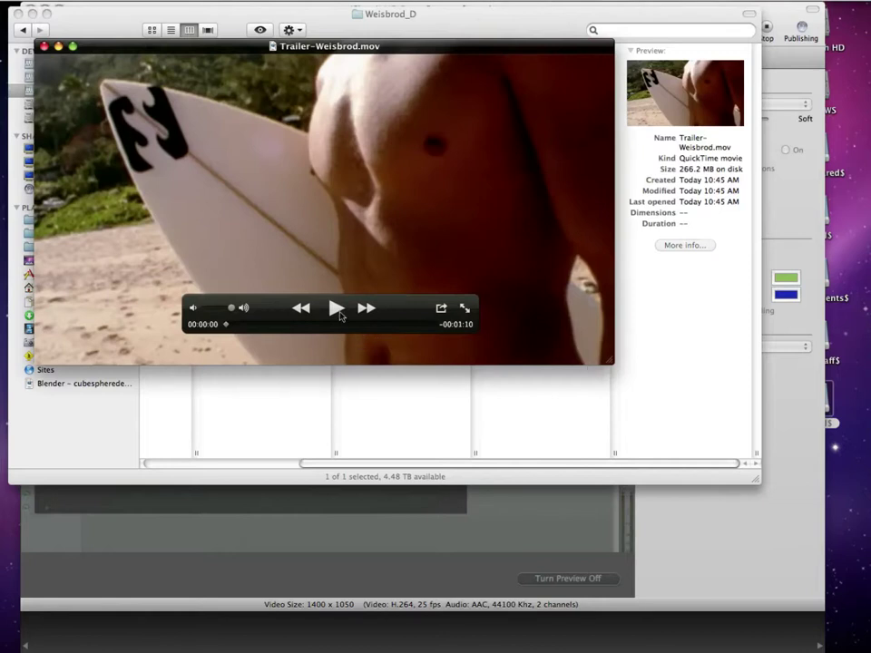
left_click(337, 311)
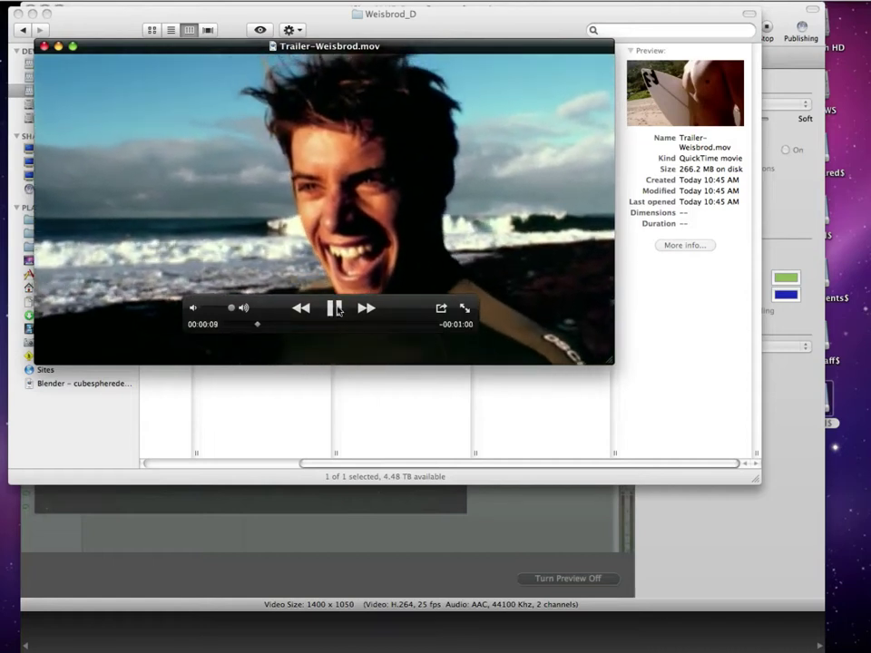
left_click(335, 308)
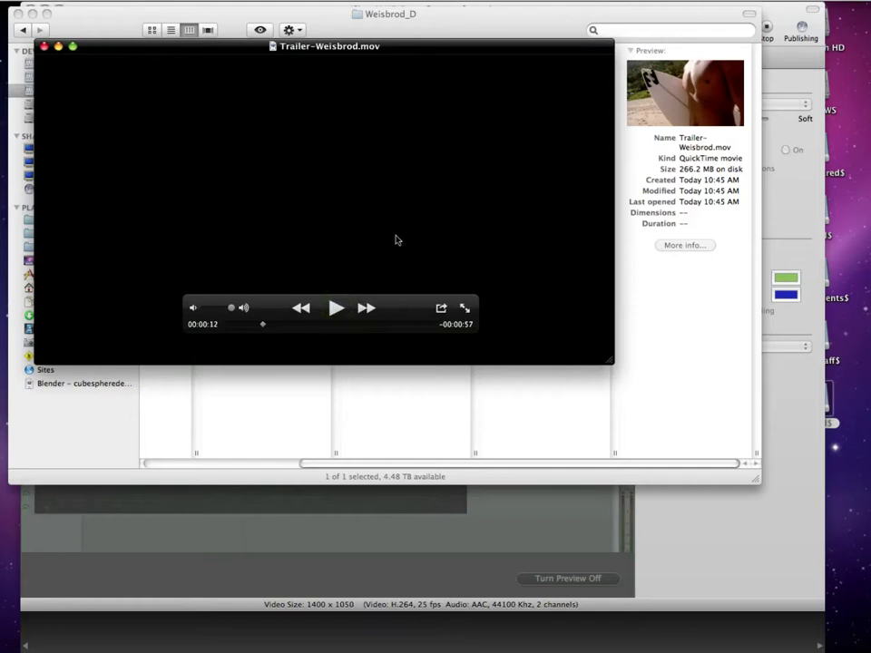
left_click(44, 46)
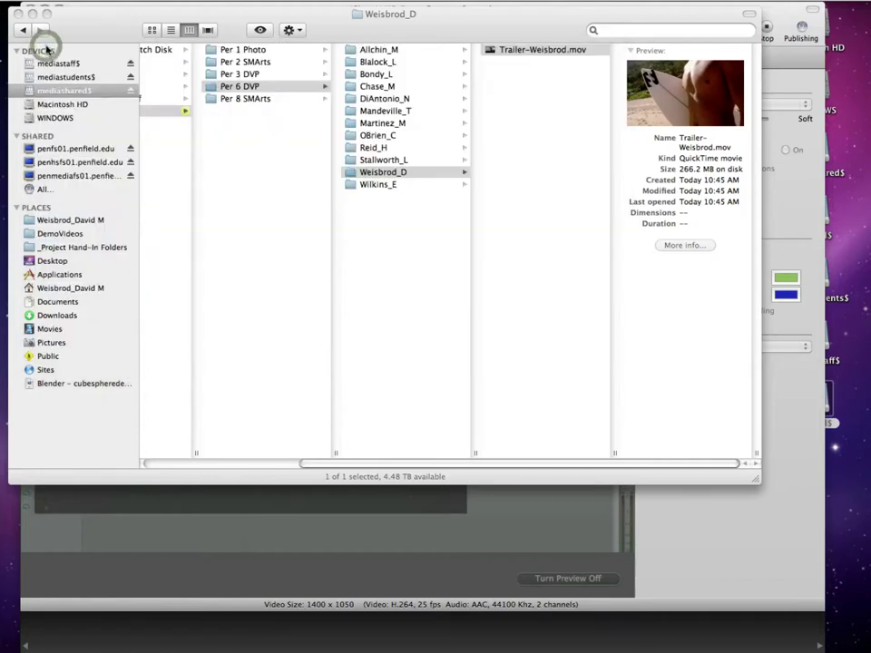
Switch to Final Cut Pro and open Sequence 1 of the TrailerDemo_2012 project in the timeline
mouse_move(361, 646)
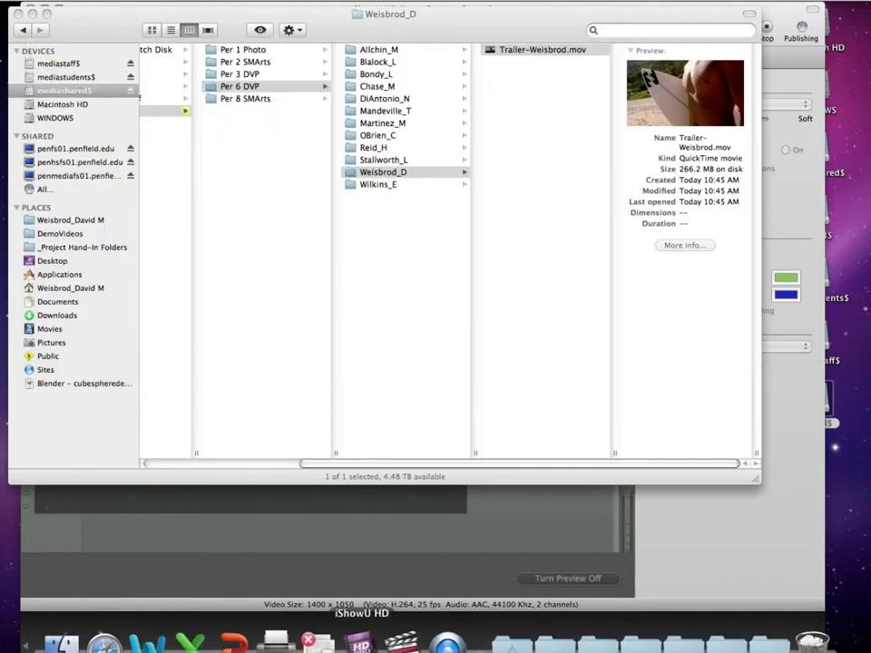
left_click(400, 641)
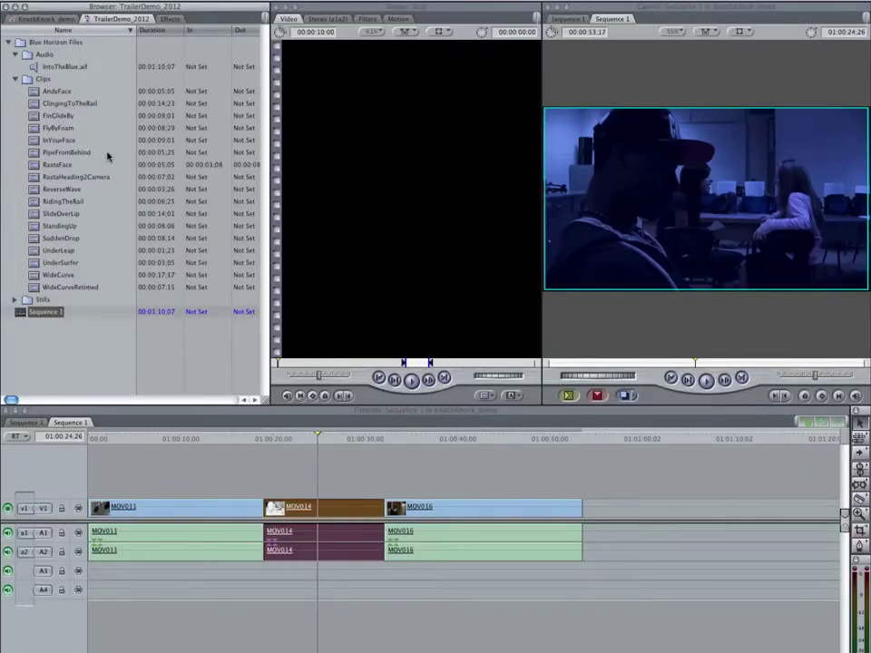
left_click(22, 316)
double_click(22, 316)
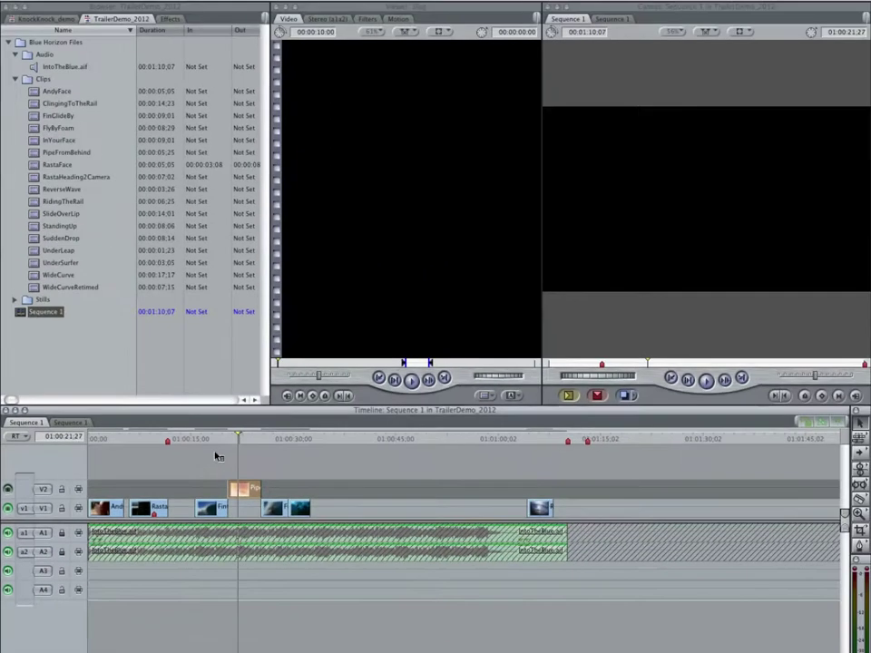
Switch back to the Finder window showing the exported trailer movie in the hand-in folder
mouse_move(189, 644)
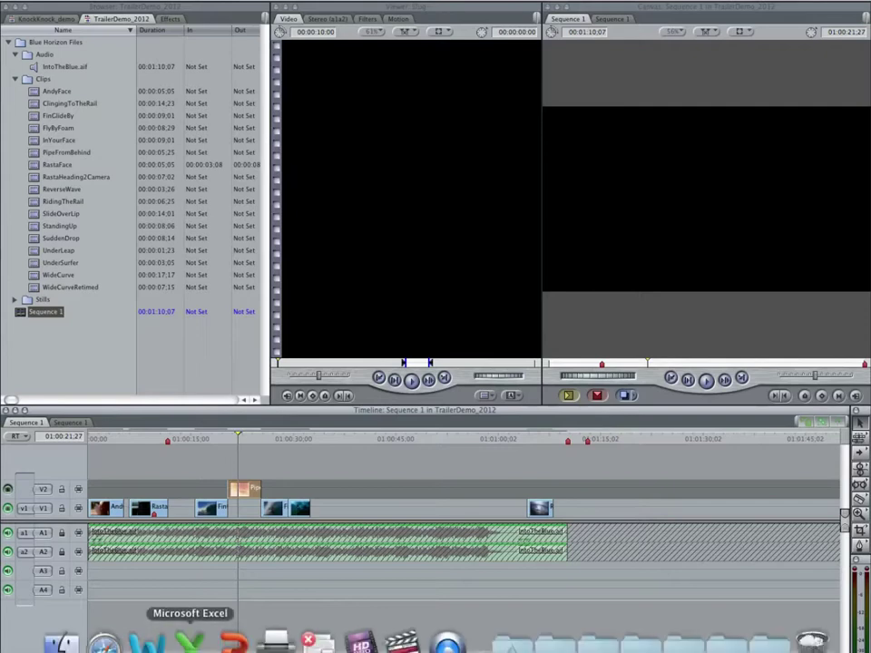
left_click(62, 644)
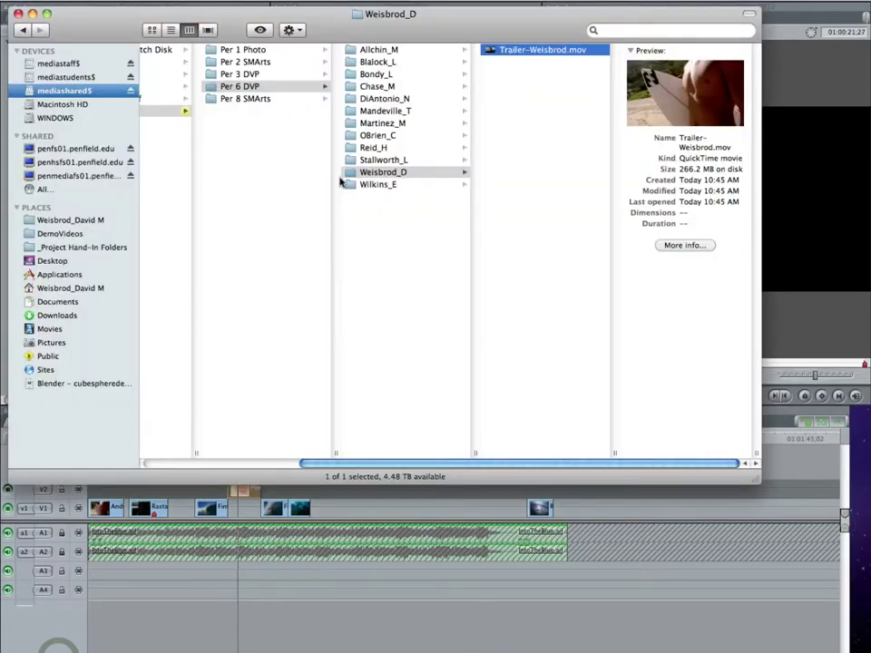